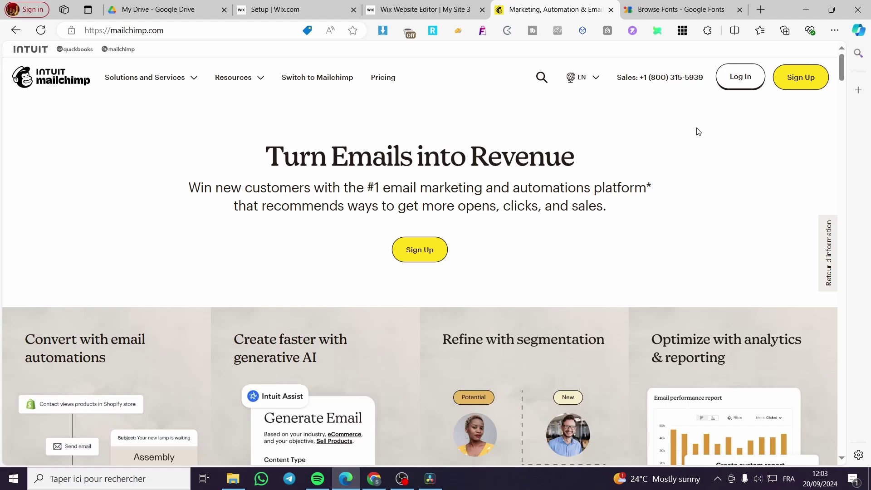
Step: Sign in from mailchimp.com's Log In button and reach the Home dashboard showing 115 contacts
click(736, 79)
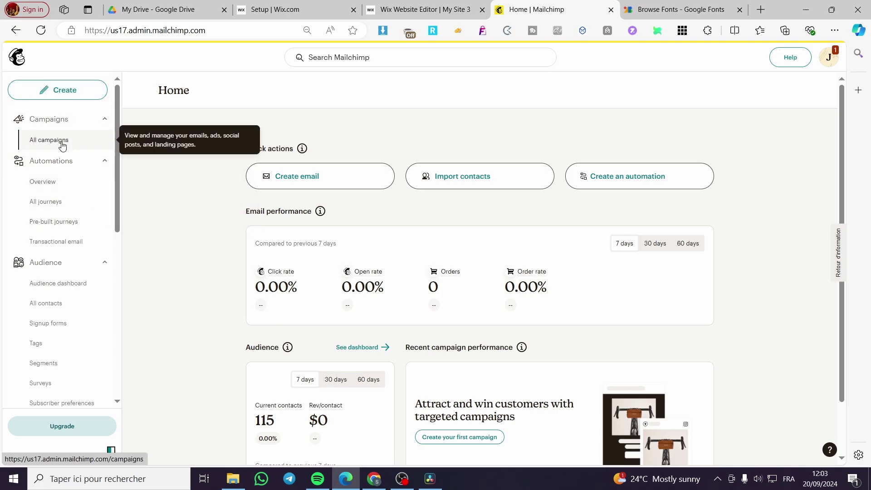
Step: Start designing a new Regular email campaign from the Create page
click(67, 91)
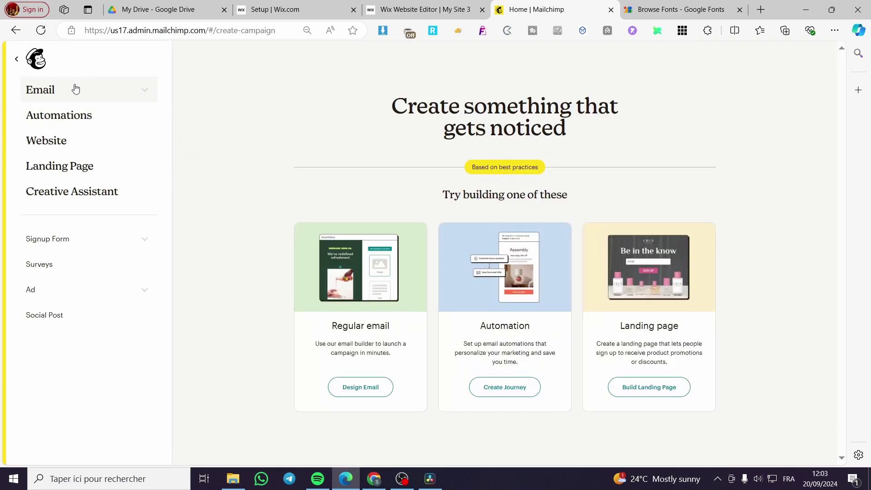
click(144, 93)
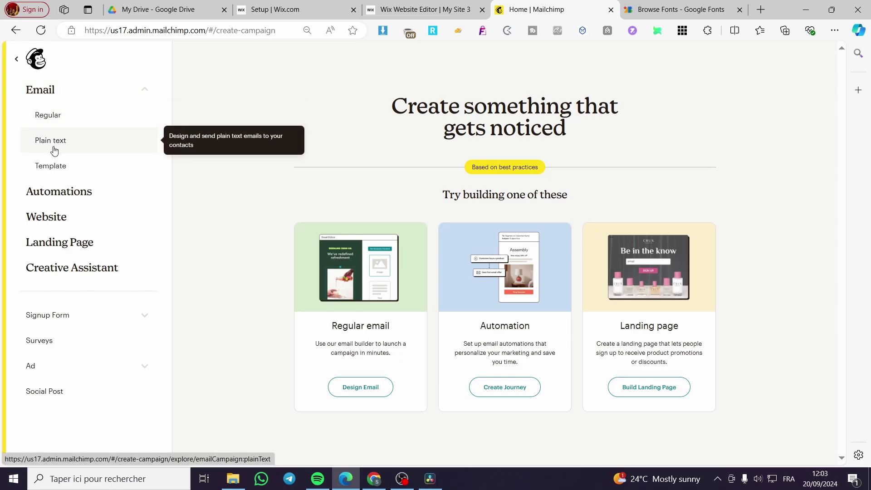
click(150, 95)
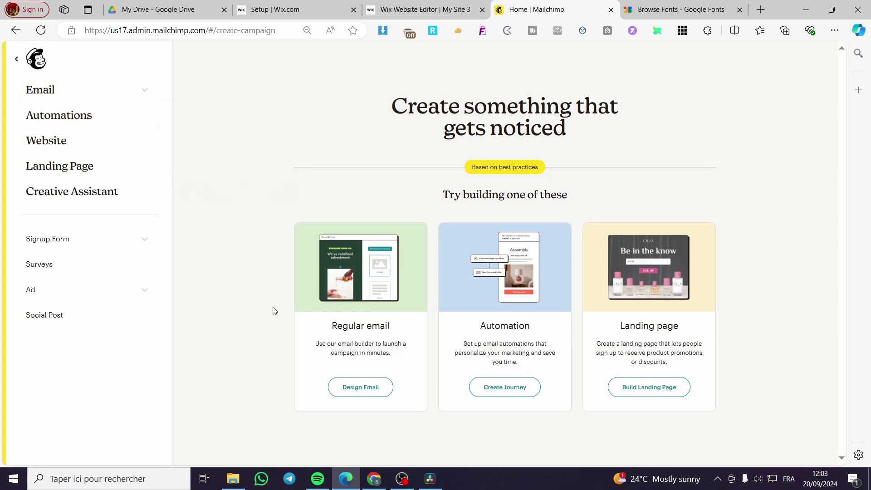
click(357, 390)
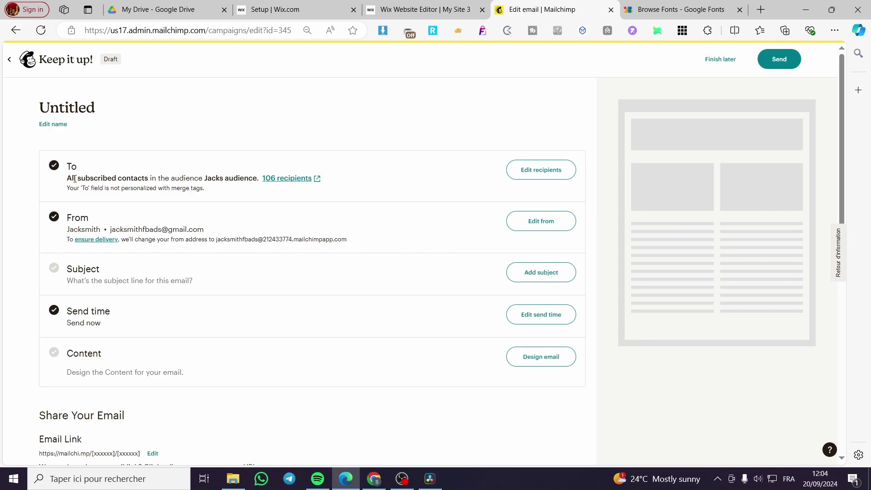
Step: Review the draft's To details for the 106 subscribed recipients
drag(64, 182, 342, 187)
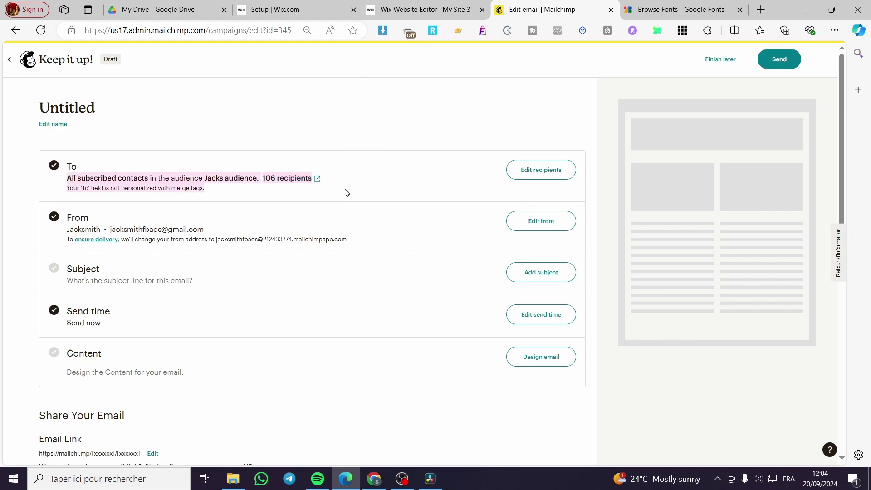
click(146, 232)
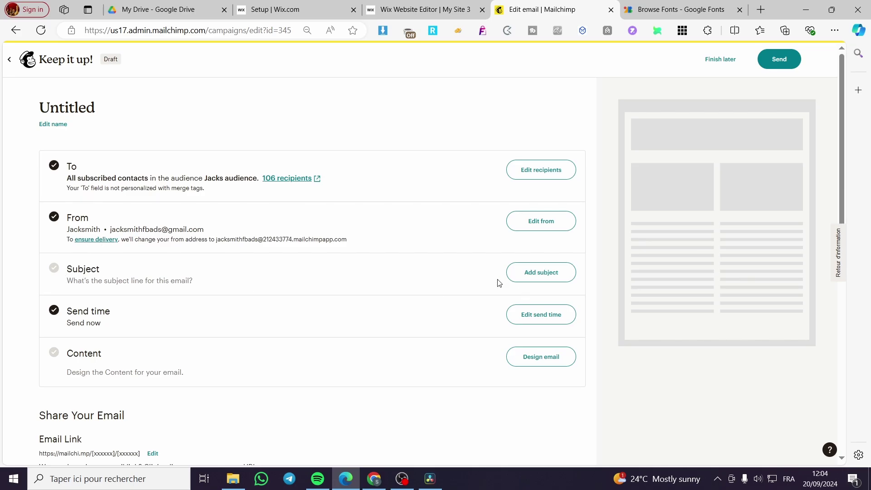
Step: Set both the subject line and preview text to 'Newsletter' and save
click(566, 274)
click(155, 323)
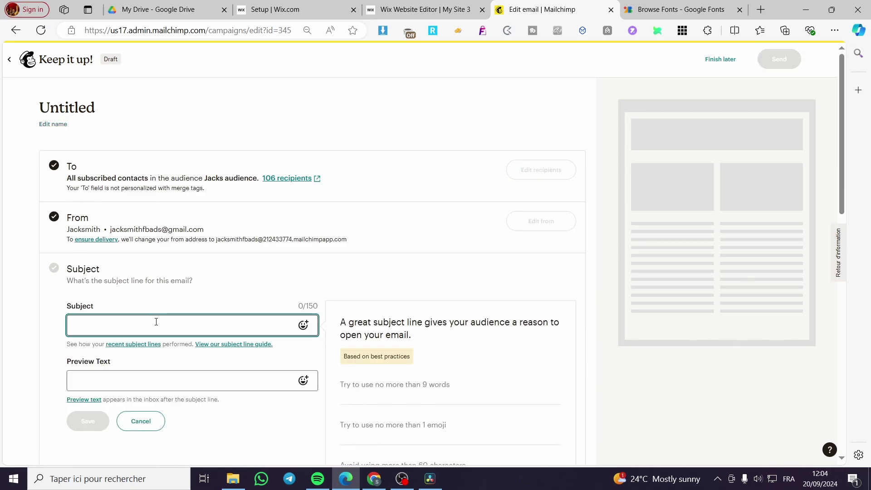
text(Newsletter)
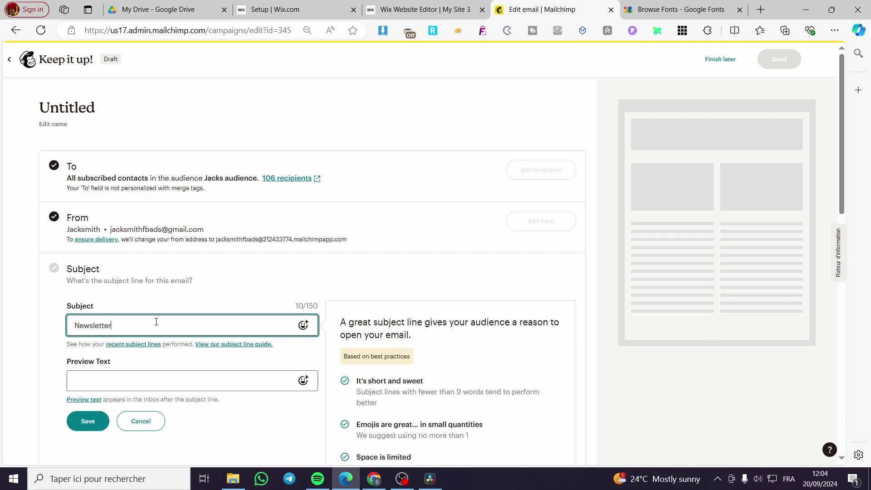
key(Tab)
key(Tab)
key(Tab)
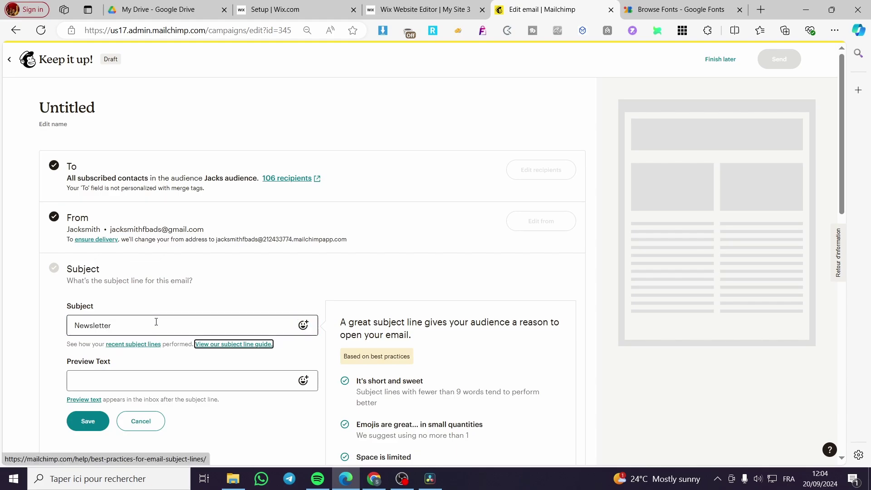
key(shift+Tab)
key(shift+Tab)
key(shift+Tab)
key(ctrl+c)
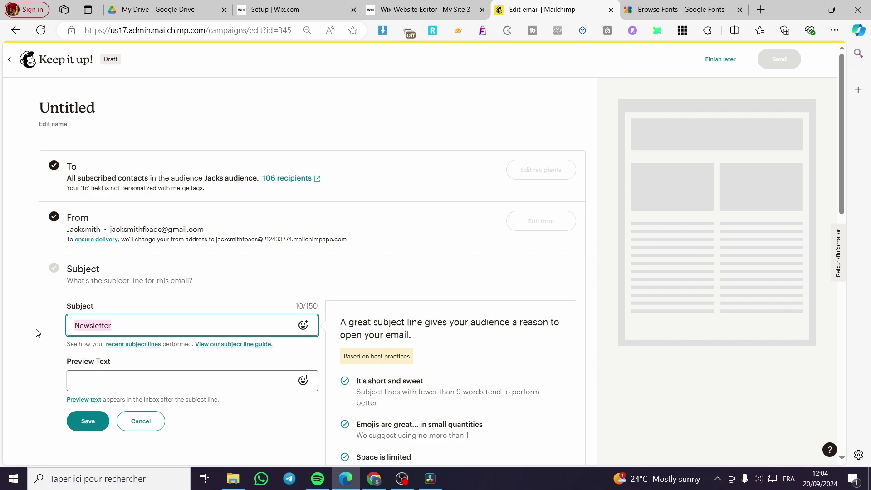
click(107, 379)
key(ctrl+v)
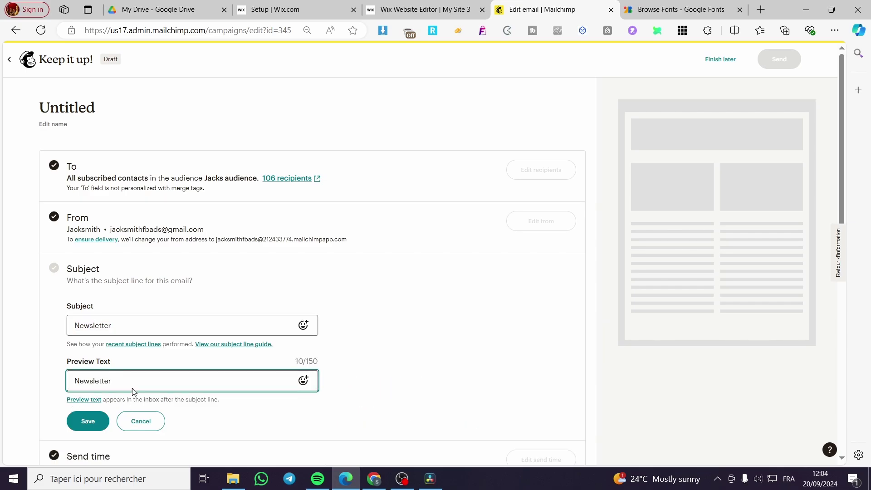
click(86, 419)
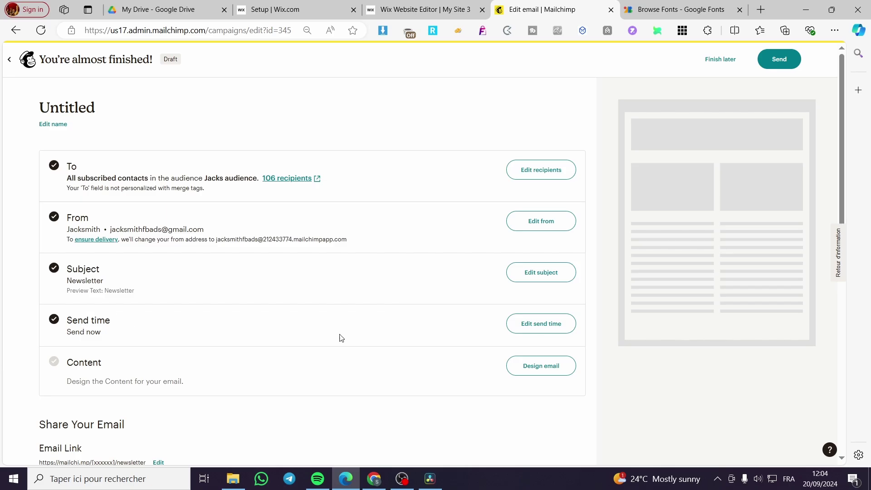
Step: Keep the send time as Send now and save it
click(535, 324)
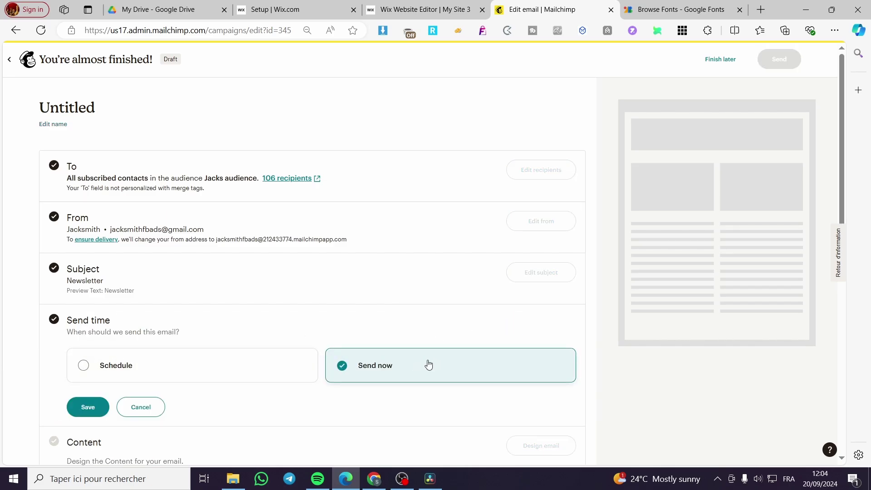
click(87, 407)
scroll(152, 366, down, 2)
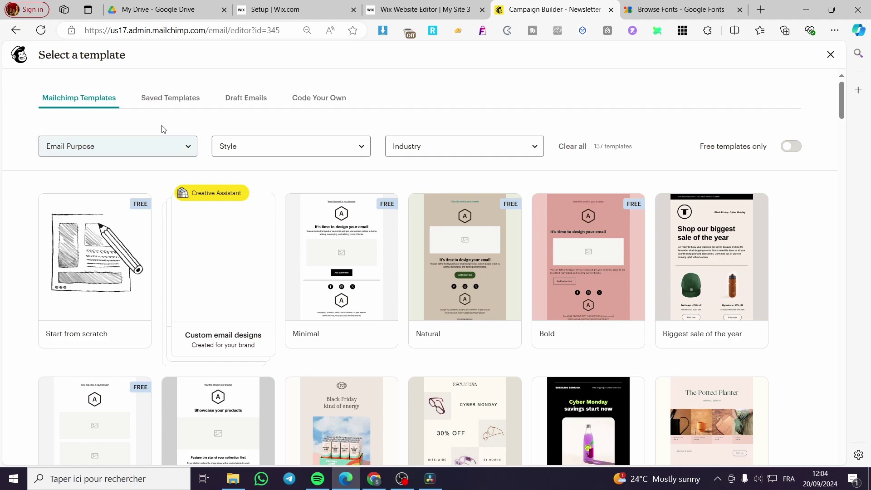
Step: Reuse the saved shopping-website draft as this email's design and scroll through its sections
click(243, 100)
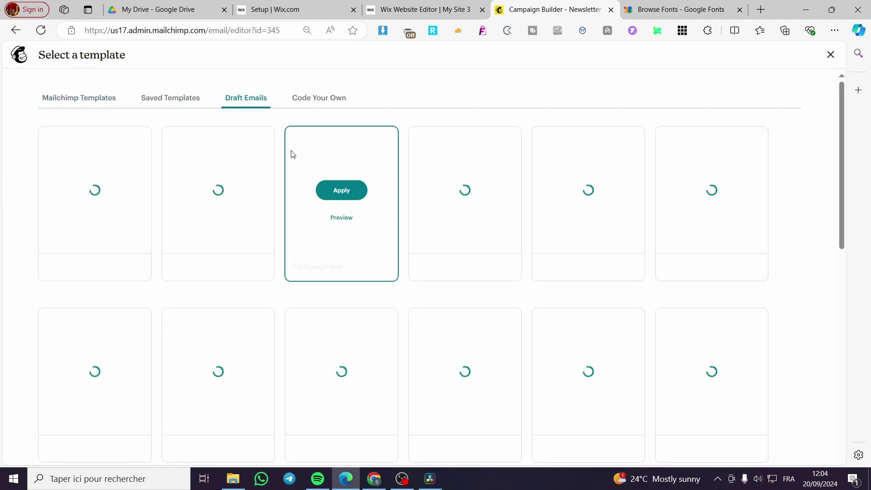
click(110, 97)
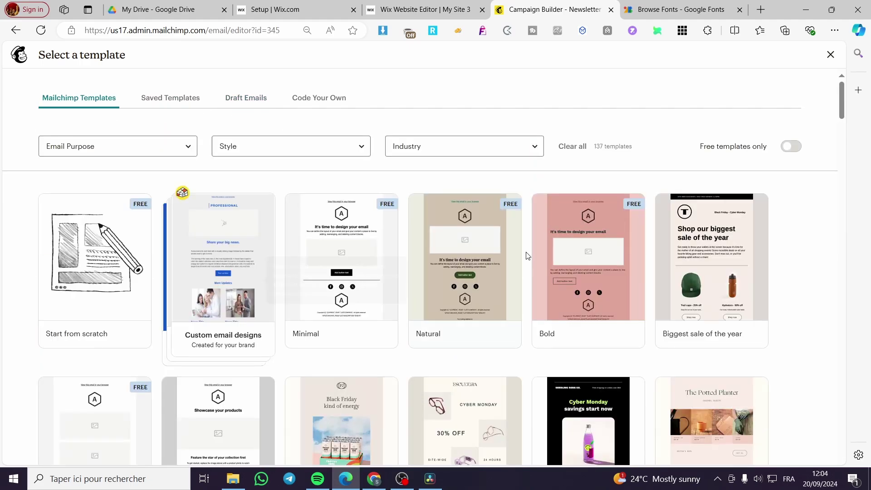
click(244, 101)
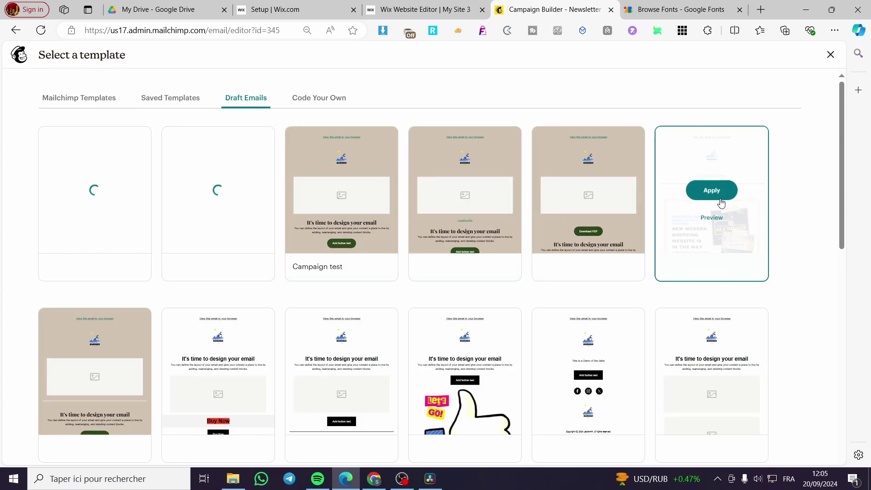
click(728, 191)
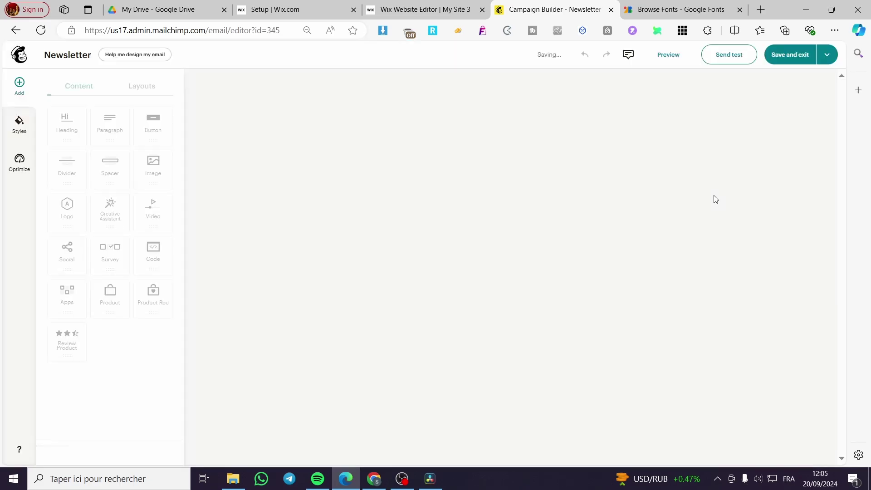
scroll(538, 295, down, 2)
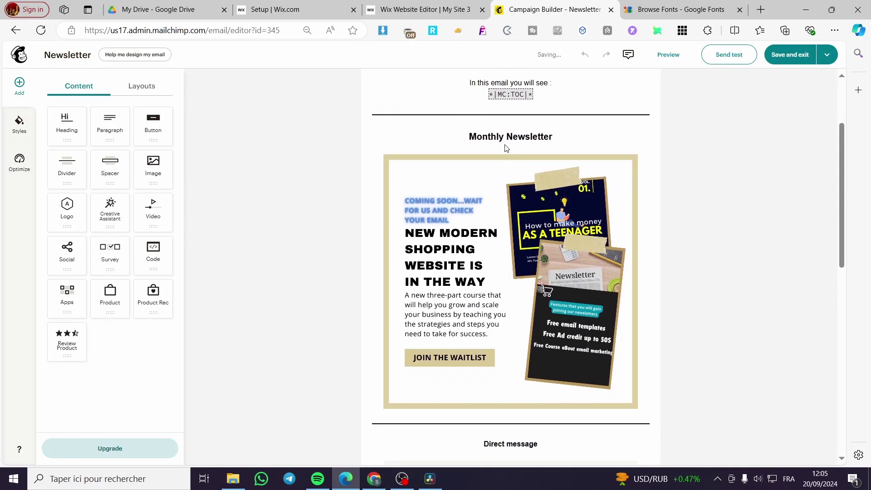
scroll(504, 146, down, 5)
scroll(567, 156, down, 1)
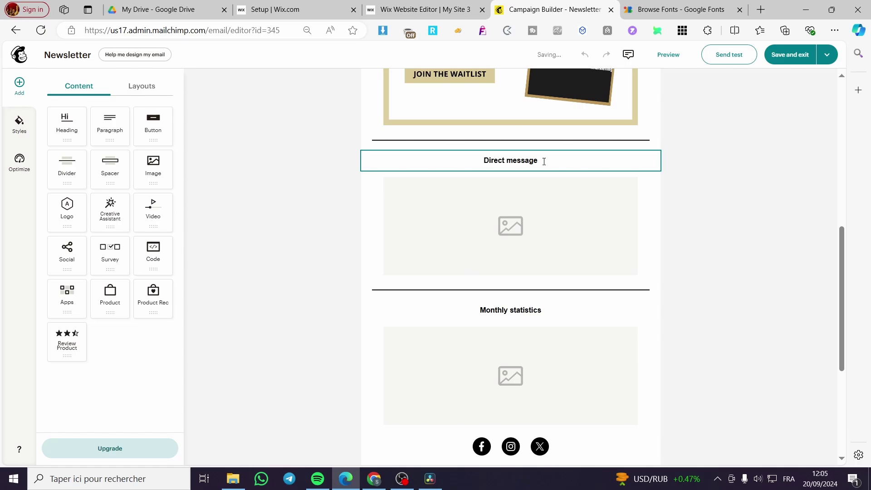
scroll(544, 162, up, 10)
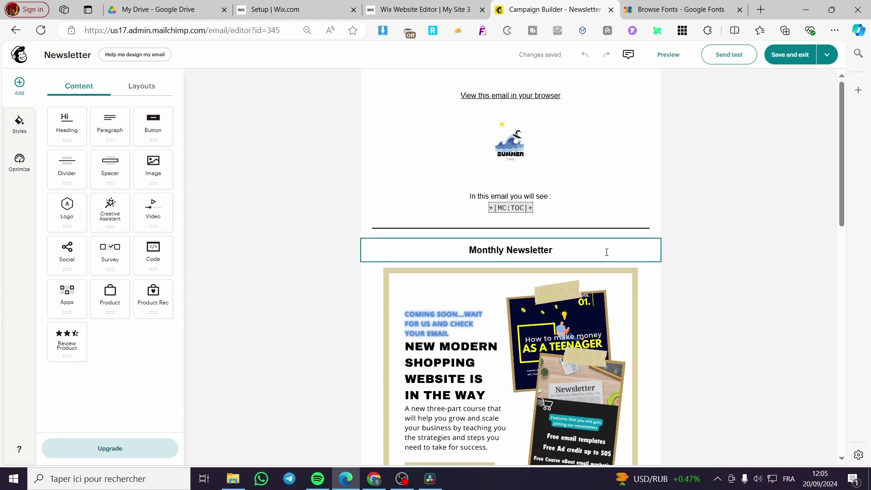
Step: Switch to the Google Fonts page and scroll down through the font families
click(658, 11)
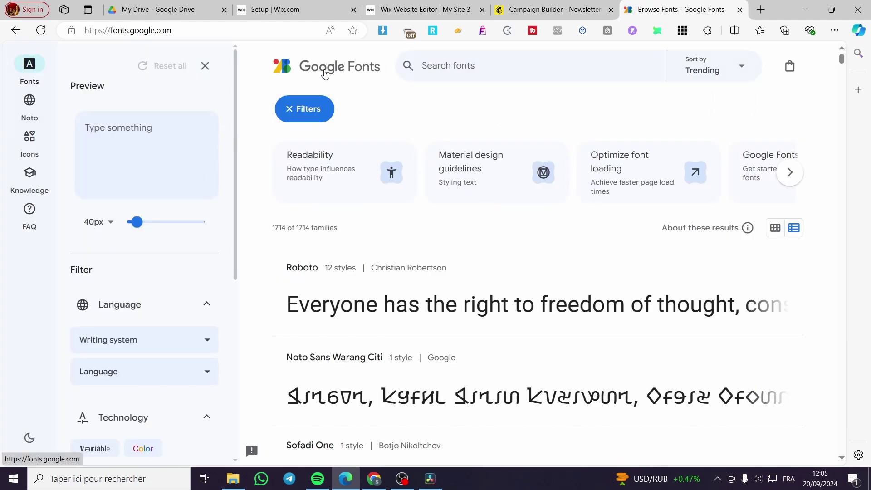
scroll(671, 205, down, 8)
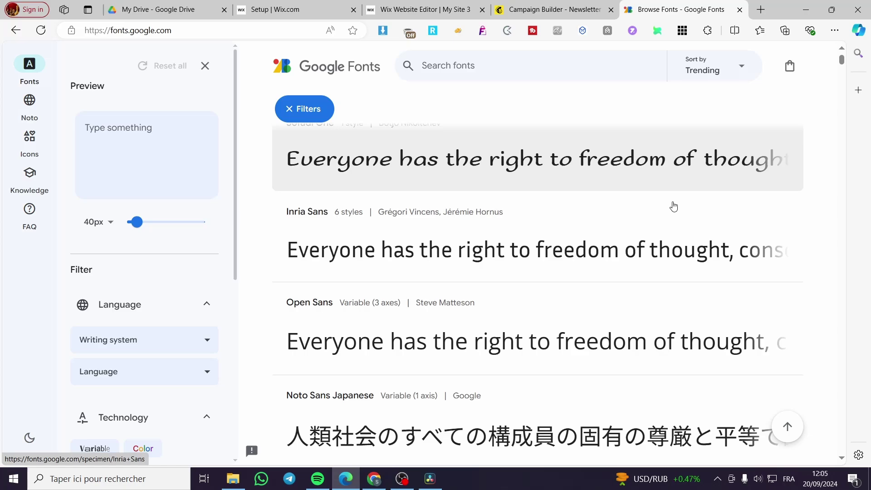
drag(841, 62, 861, 341)
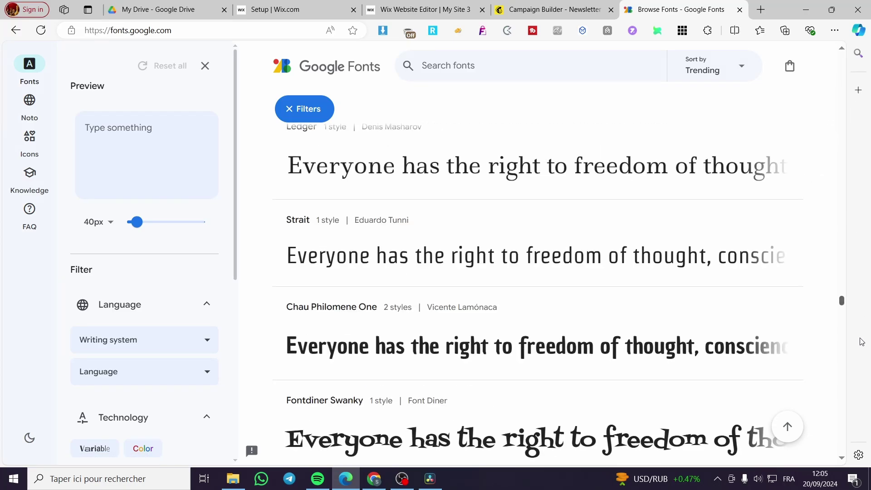
scroll(430, 268, down, 5)
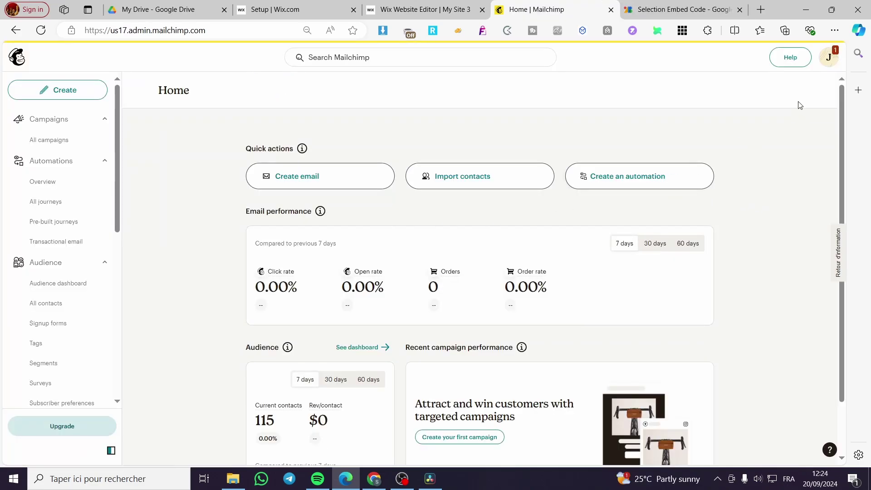
Step: Confirm Classic Builder is the default email builder in Account Details settings, then go to Create
click(835, 59)
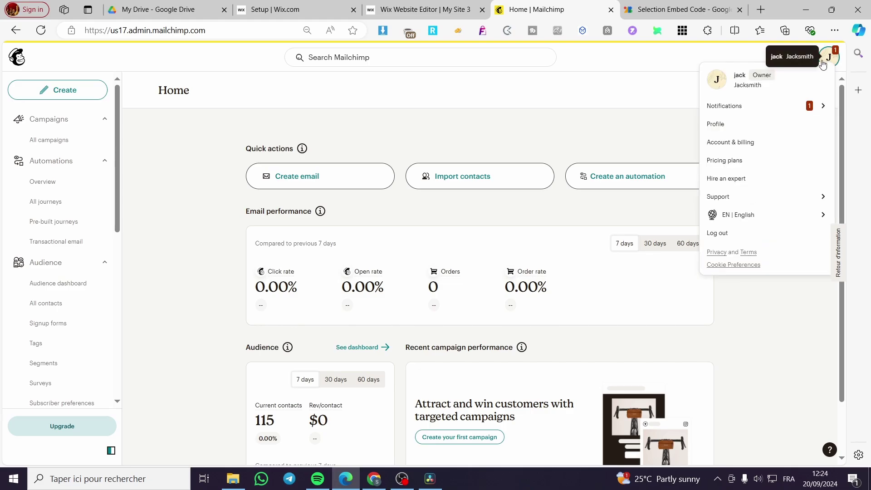
click(734, 142)
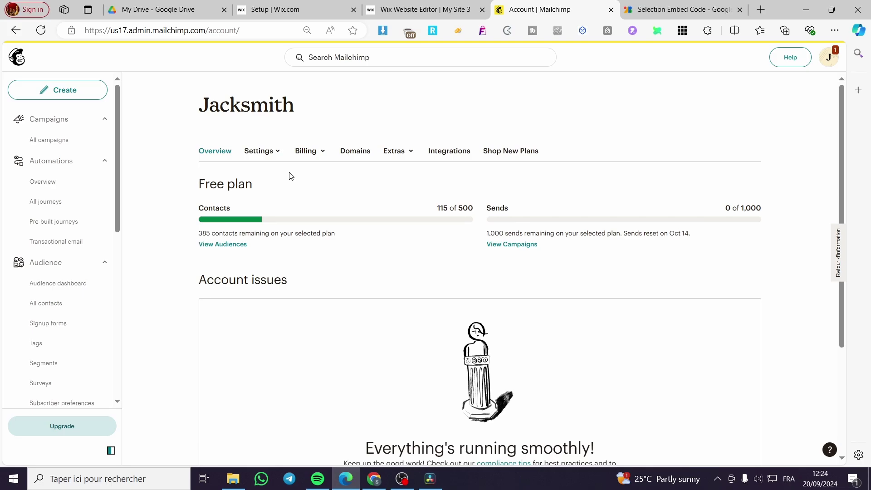
click(273, 153)
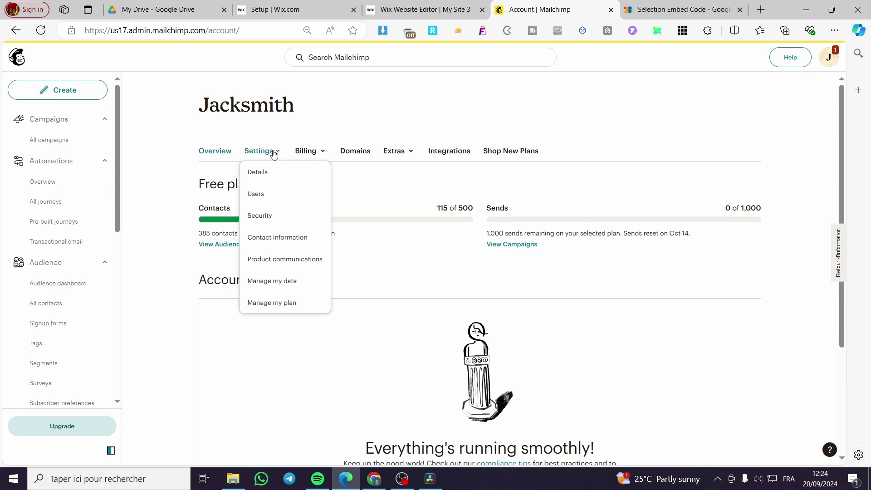
click(269, 174)
scroll(625, 193, down, 10)
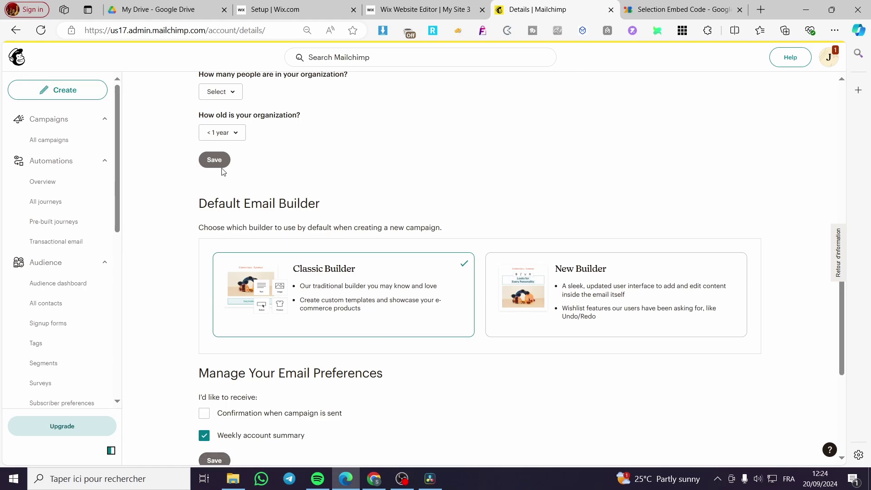
scroll(254, 272, up, 8)
click(64, 90)
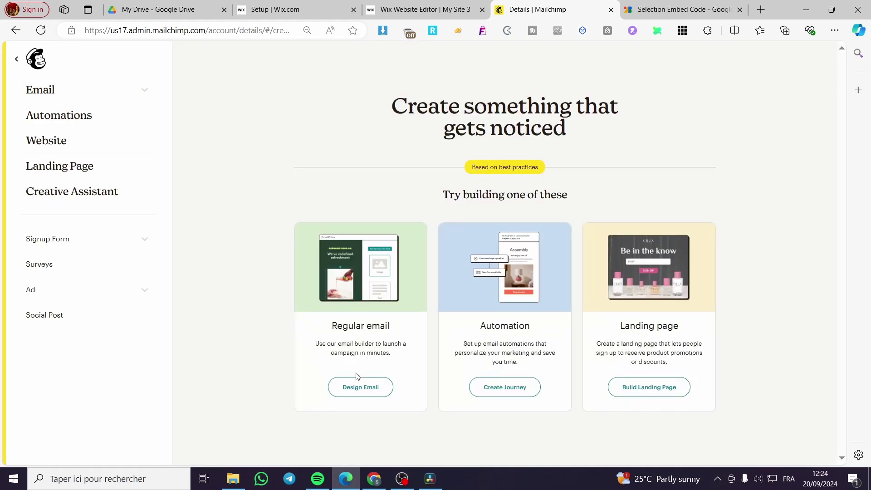
Step: Start another Regular email draft and open its content template selection
click(381, 393)
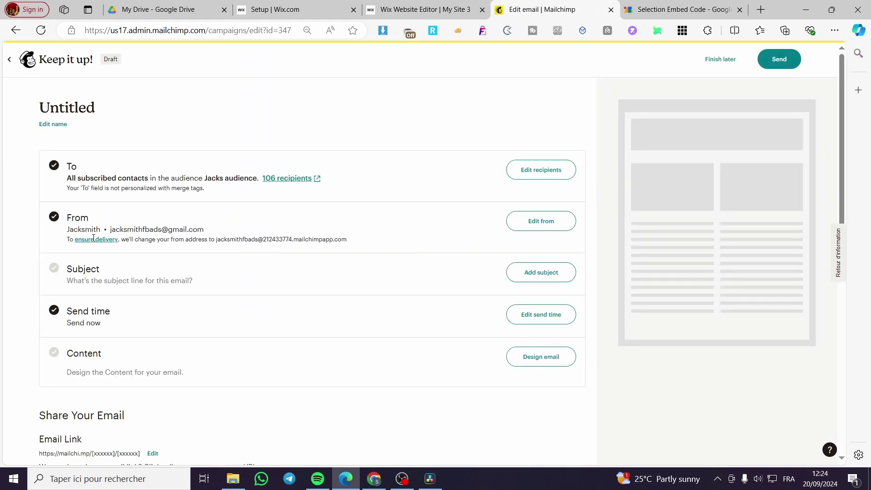
click(546, 363)
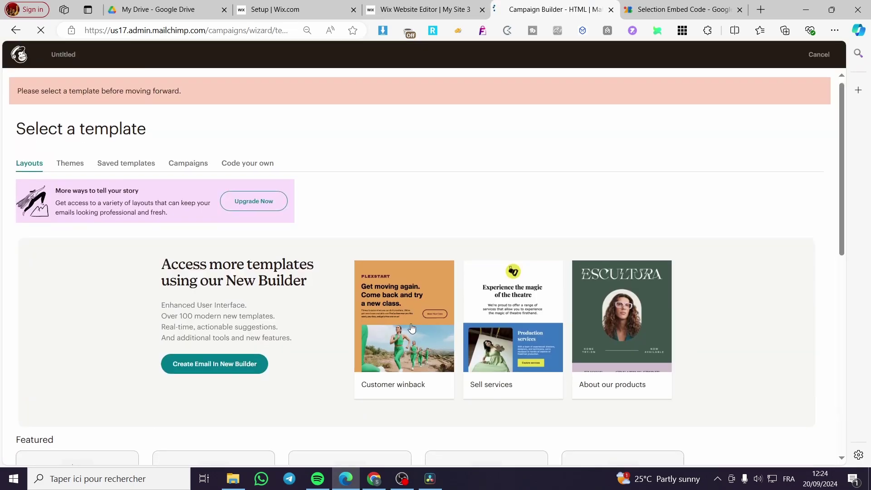
Step: Choose the Sell Products template from the Featured templates
scroll(412, 328, down, 5)
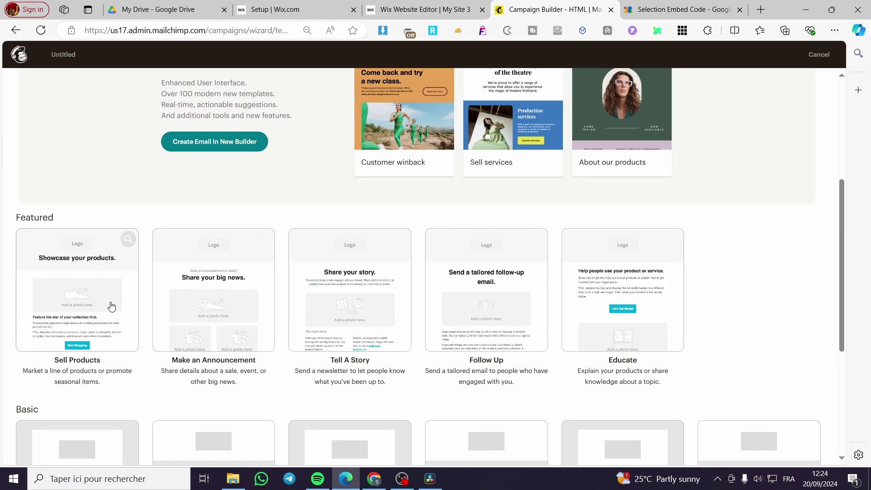
mouse_move(358, 317)
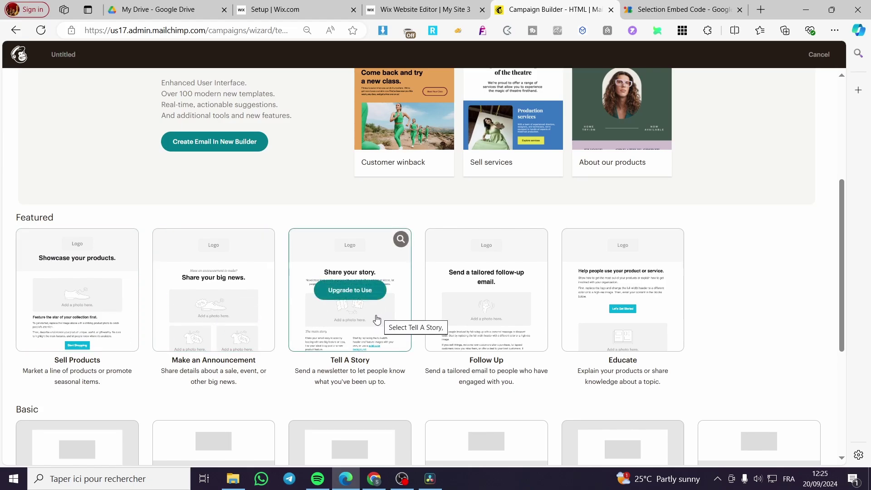
mouse_move(82, 342)
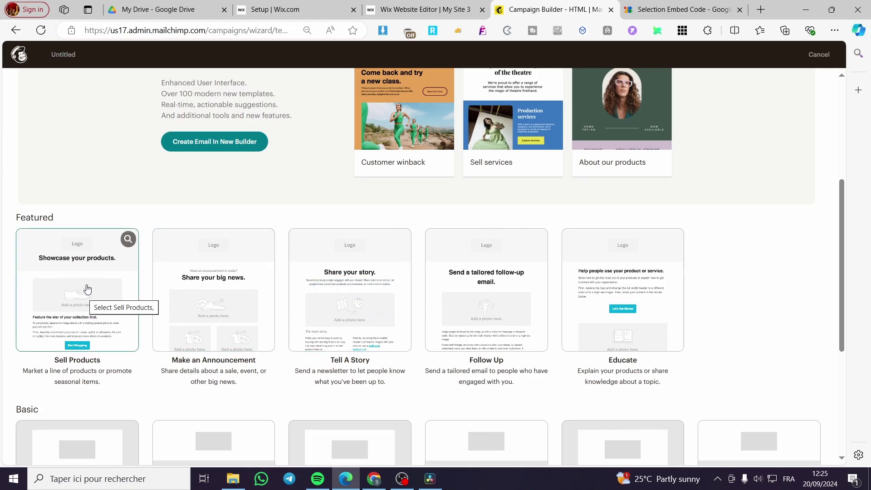
click(85, 294)
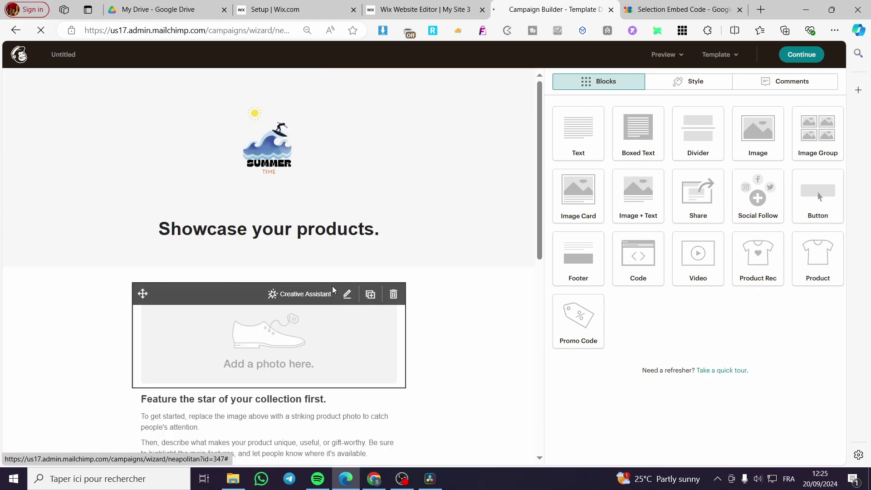
Step: Apply the Arial font to all text in the product description block
scroll(310, 300, down, 1)
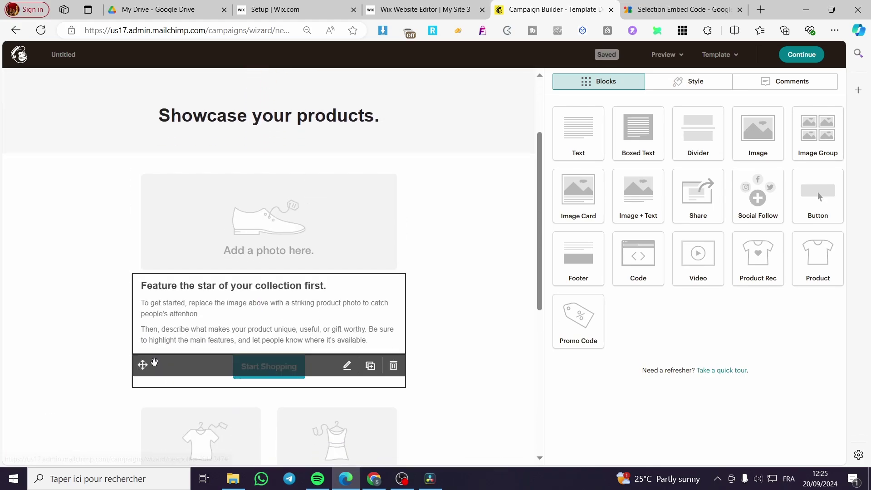
click(249, 301)
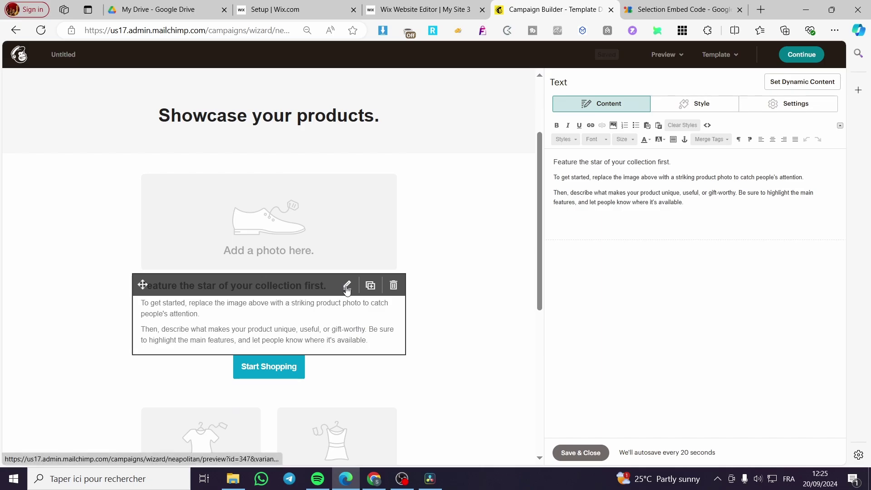
click(691, 203)
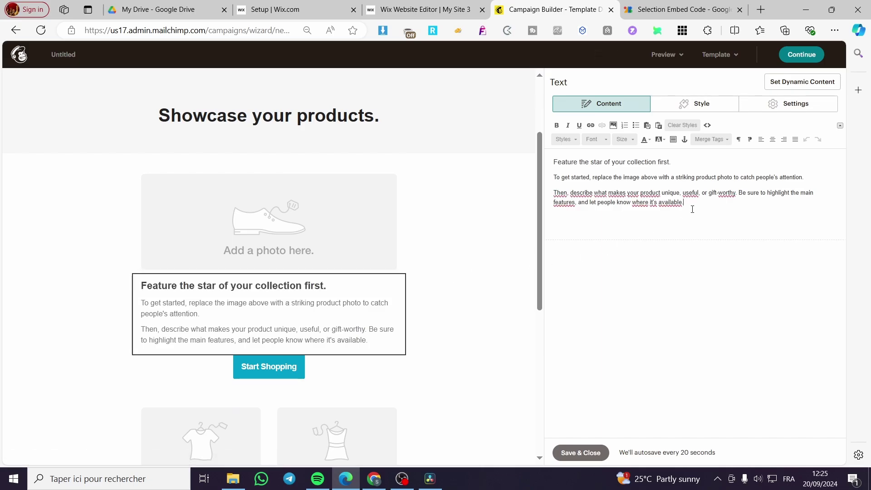
key(ctrl+a)
click(607, 139)
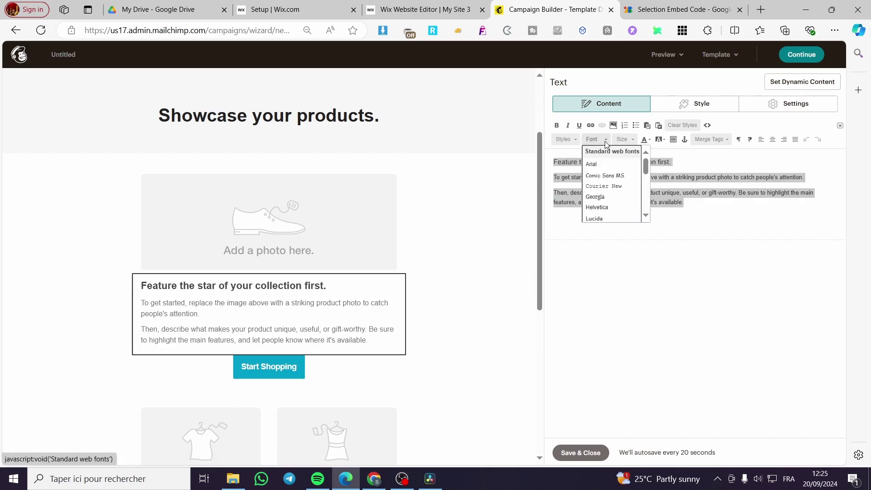
click(603, 163)
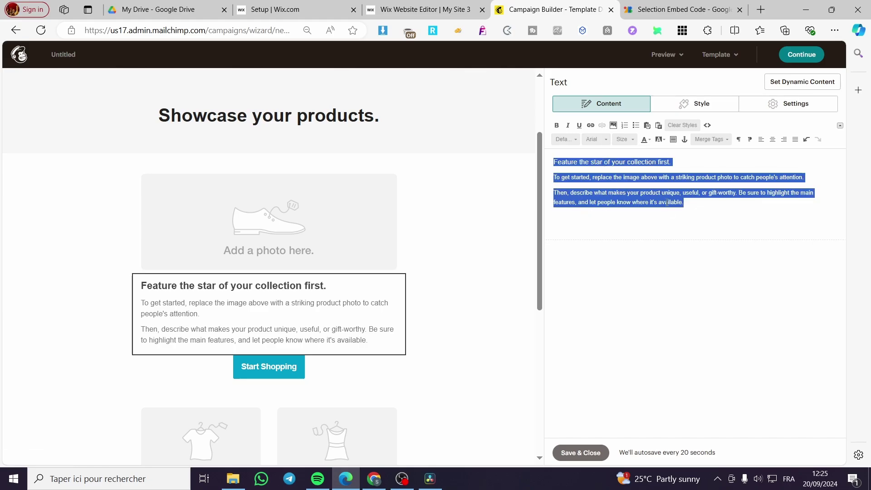
click(652, 219)
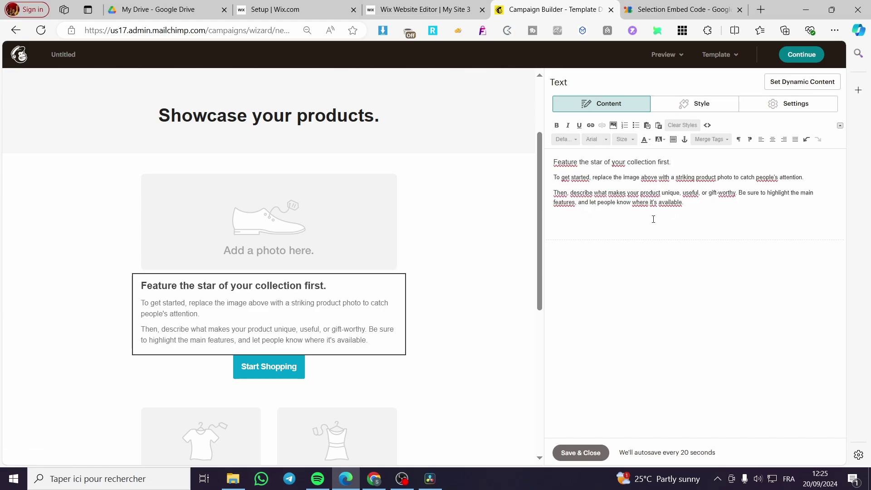
Step: Select the heading's font-family value in the block's HTML source, then go to the Montserrat embed code page
click(707, 127)
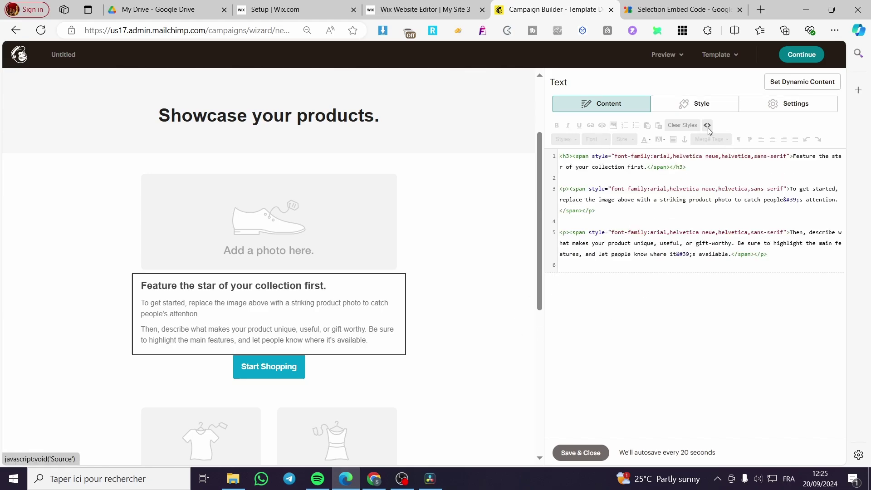
drag(614, 156, 789, 156)
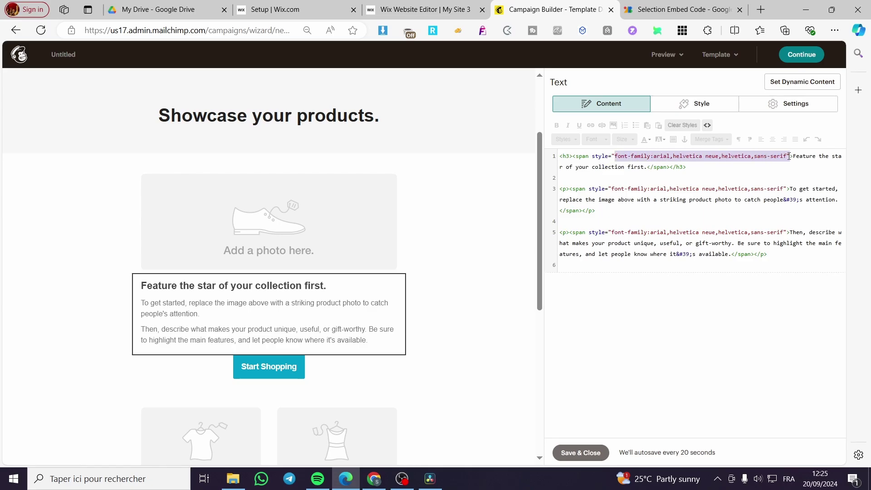
click(656, 190)
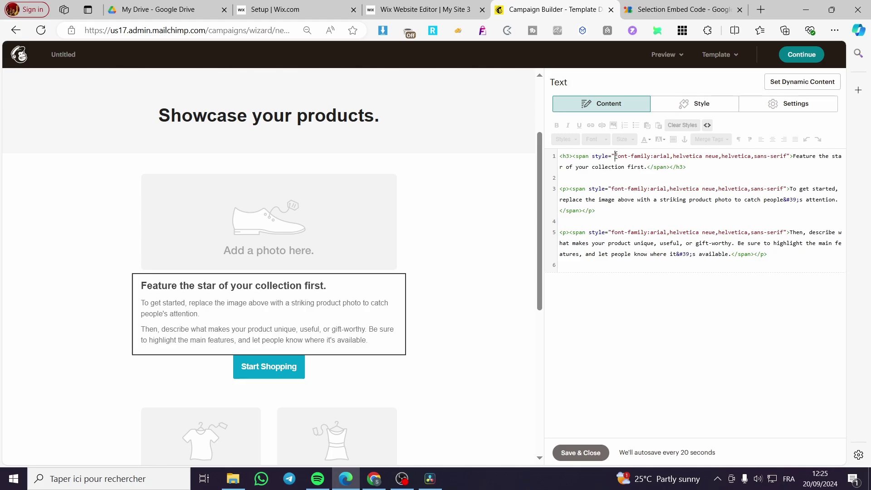
drag(615, 155, 787, 155)
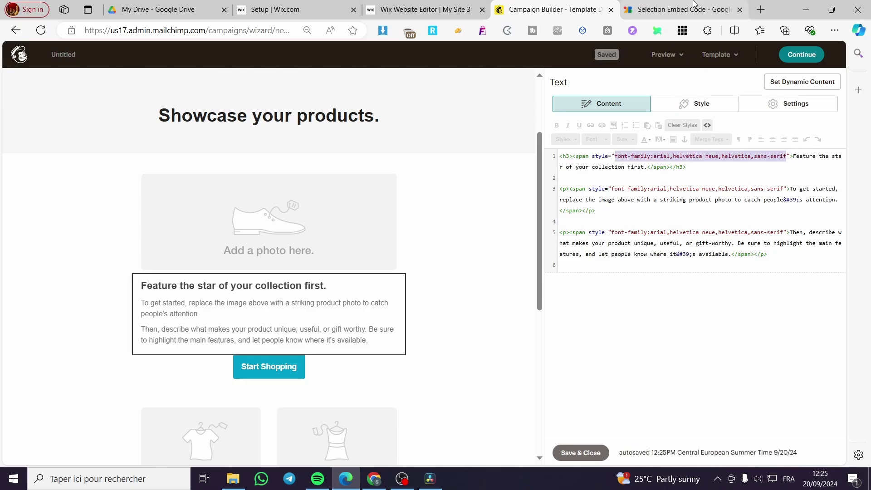
click(677, 9)
Step: Copy the 'font-family: "Montserrat", system-ui' rule from the Google Fonts embed code and return to Mailchimp
scroll(337, 285, up, 3)
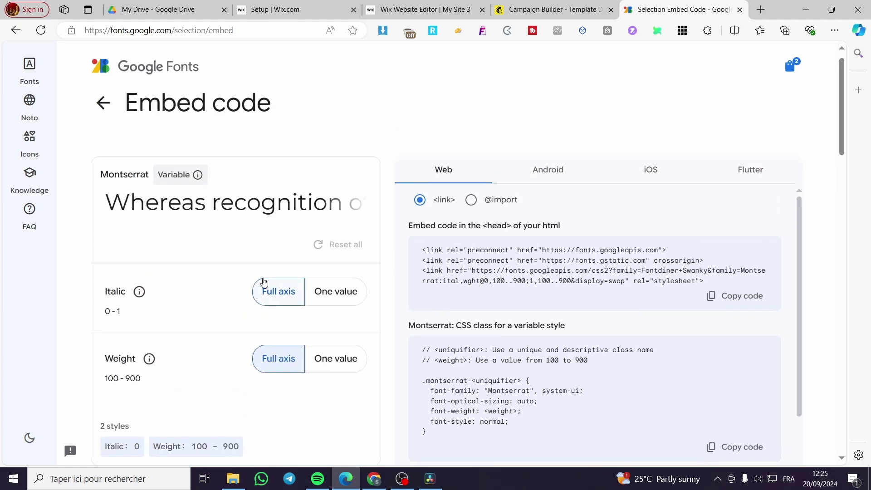
scroll(434, 374, down, 1)
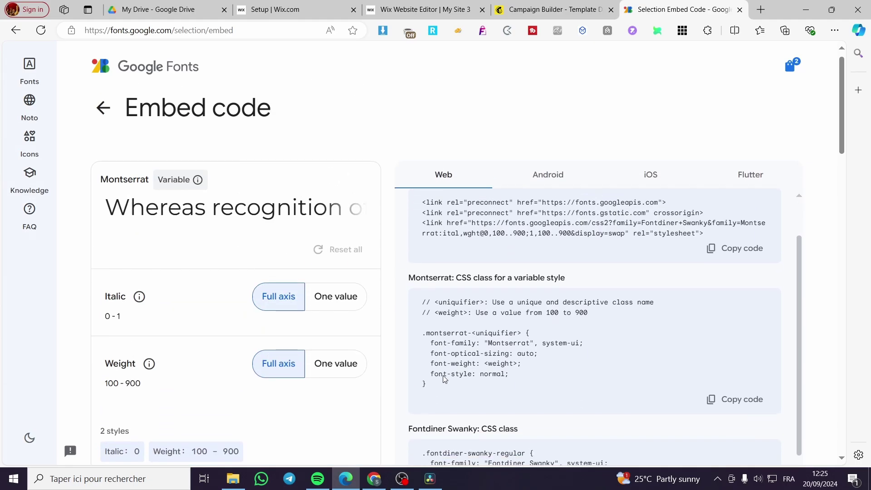
drag(431, 339, 579, 339)
key(ctrl+c)
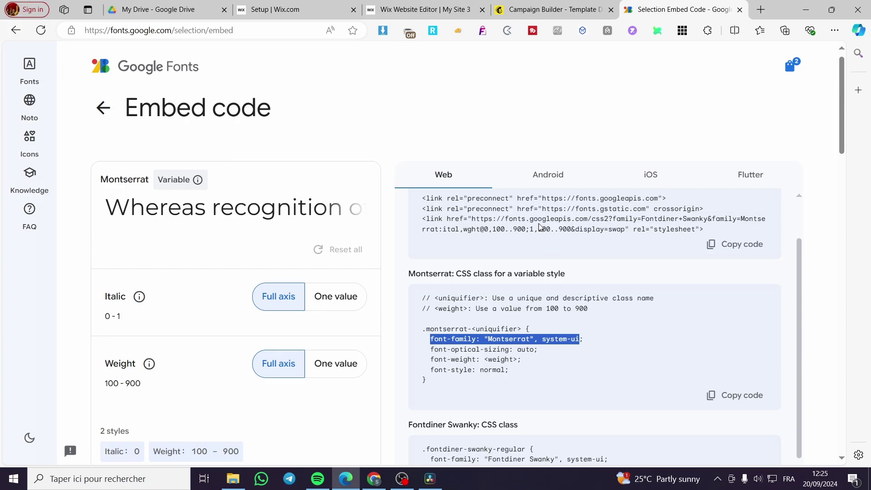
click(538, 7)
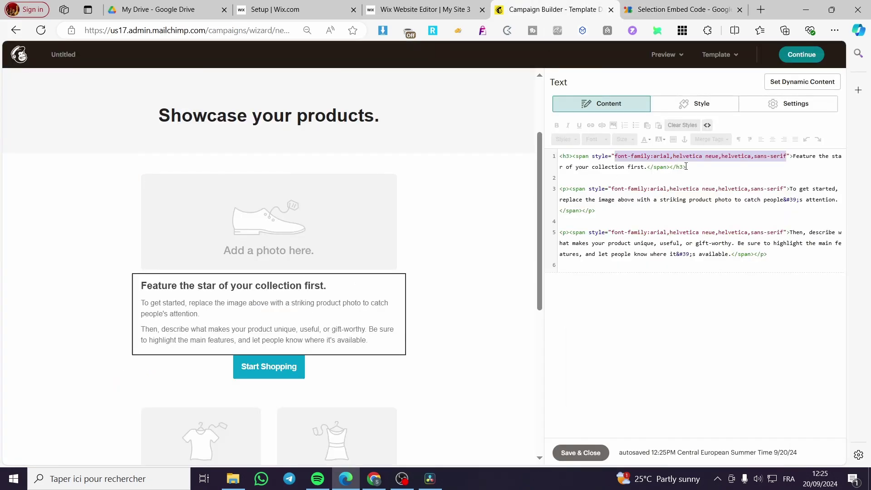
Step: Paste the Montserrat rule over the heading's and both paragraphs' font-family values, then save the block
key(ctrl+v)
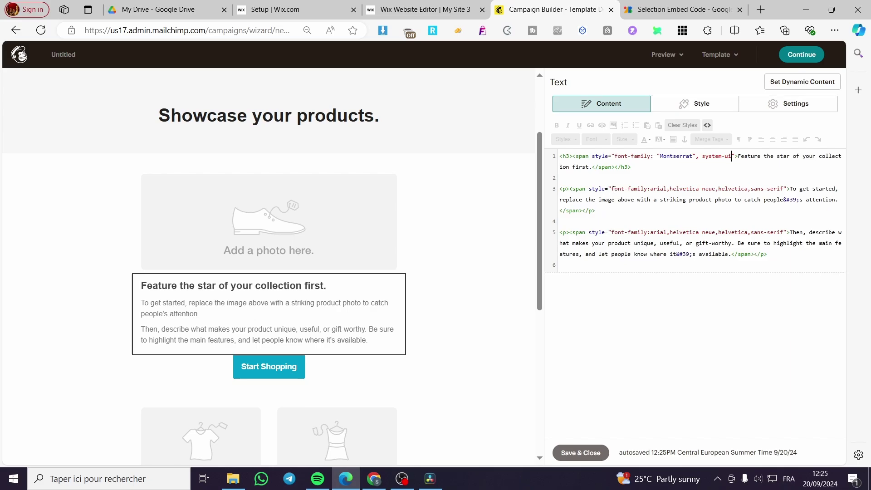
drag(611, 188, 783, 190)
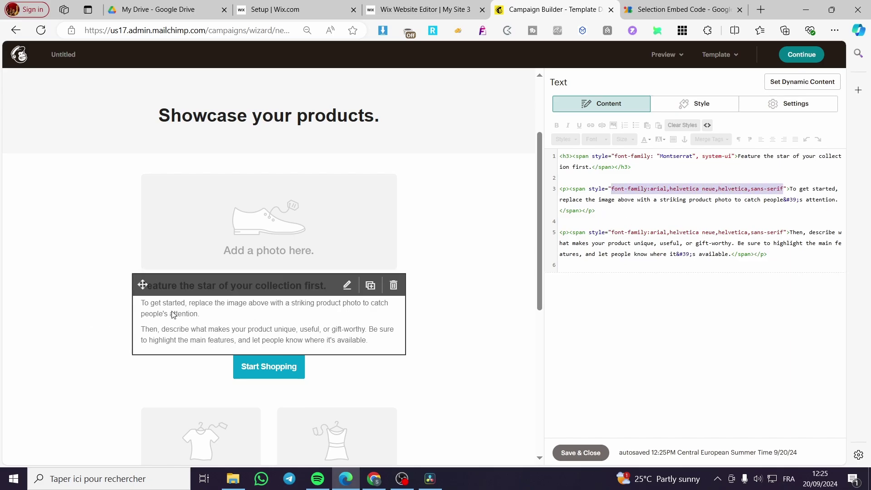
key(ctrl+v)
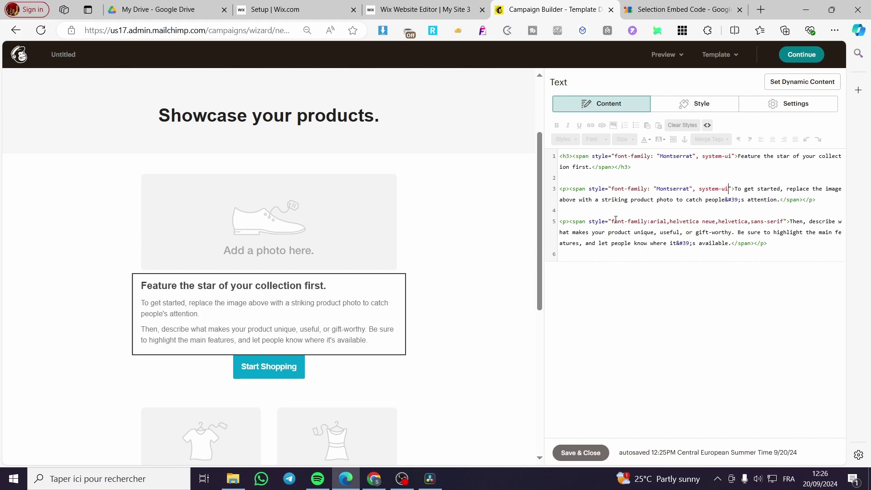
drag(610, 221, 783, 222)
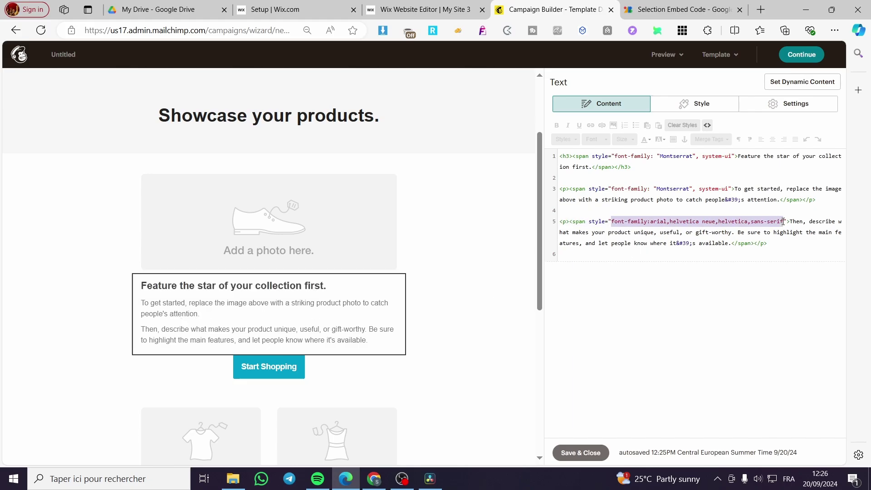
key(ctrl+v)
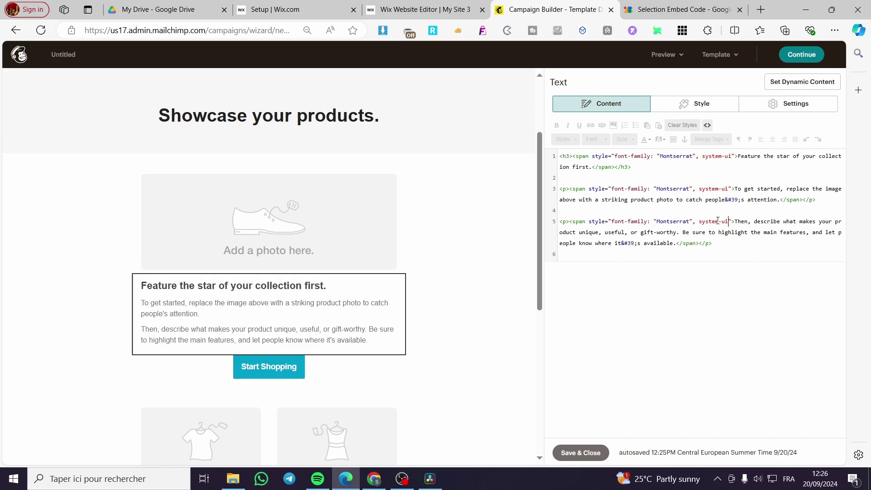
click(584, 454)
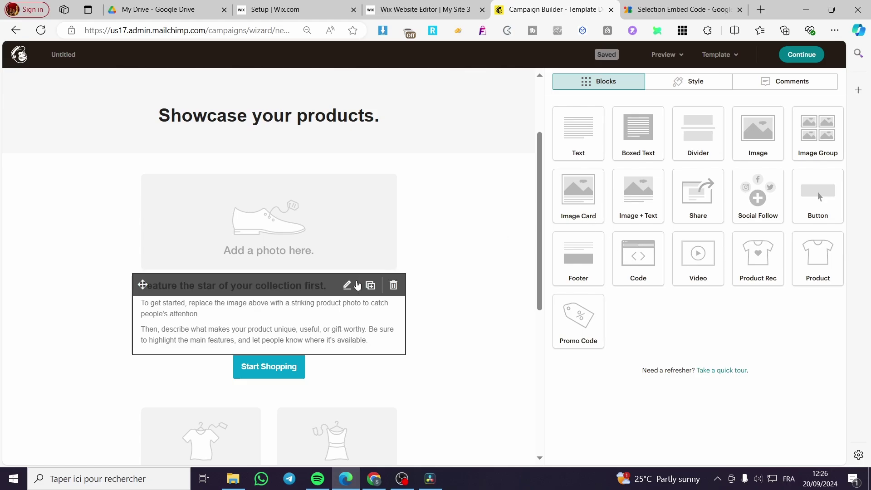
Step: Reopen the text block and view its HTML source to check the Montserrat font change
click(358, 285)
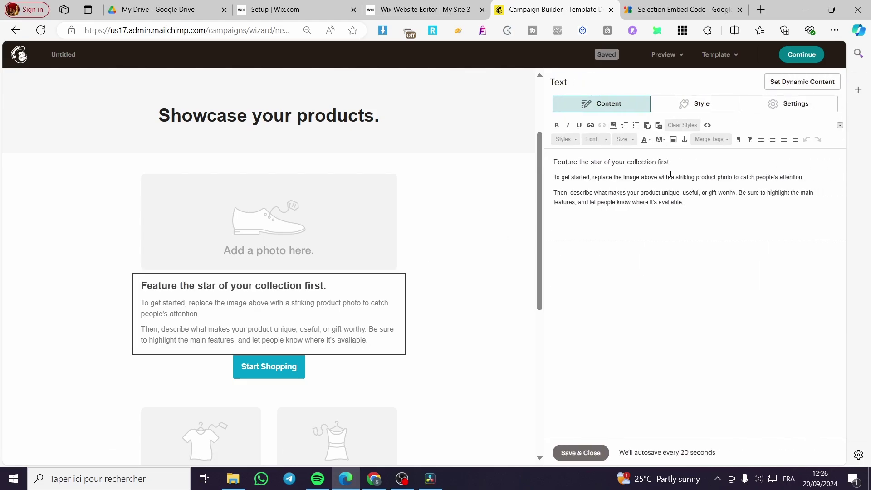
drag(693, 205, 721, 132)
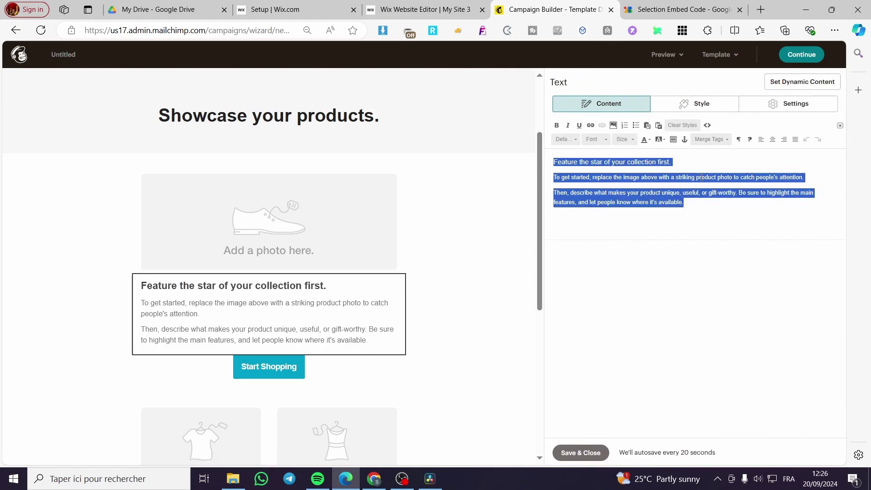
click(708, 127)
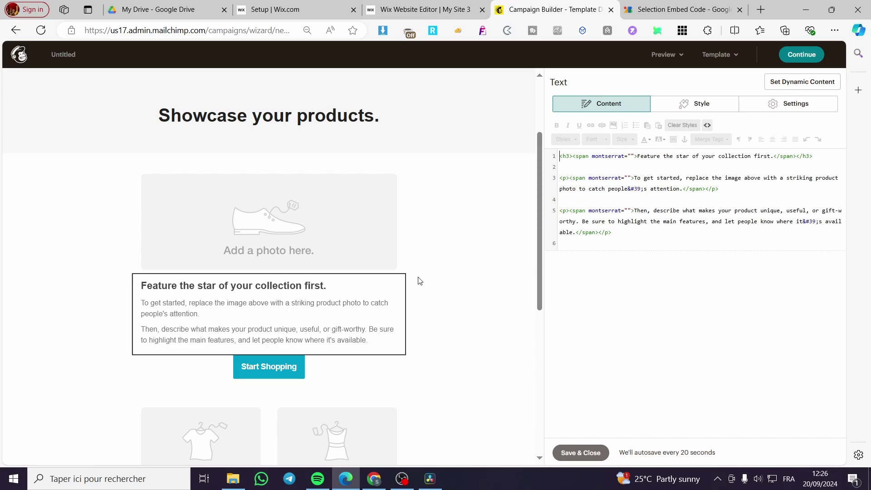
click(671, 9)
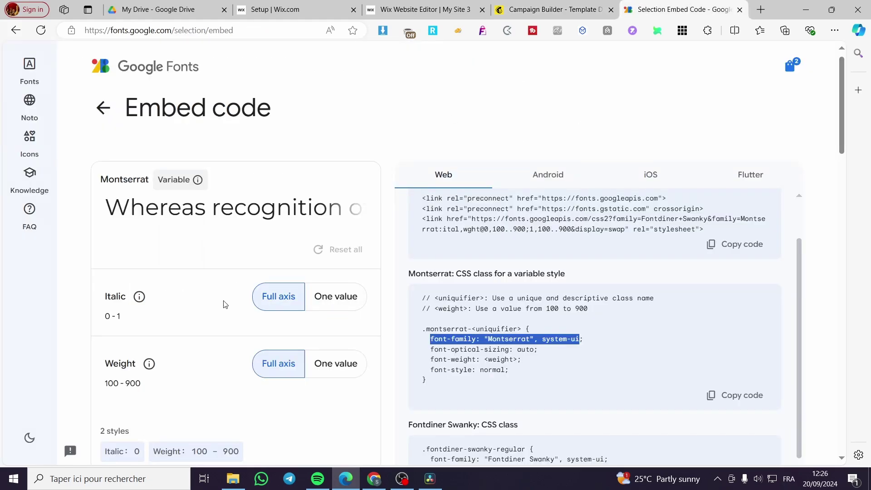
click(551, 10)
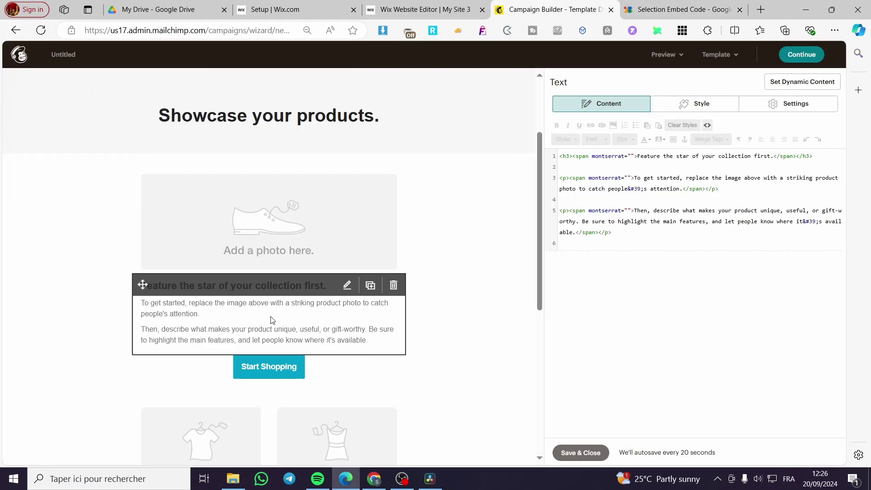
click(688, 8)
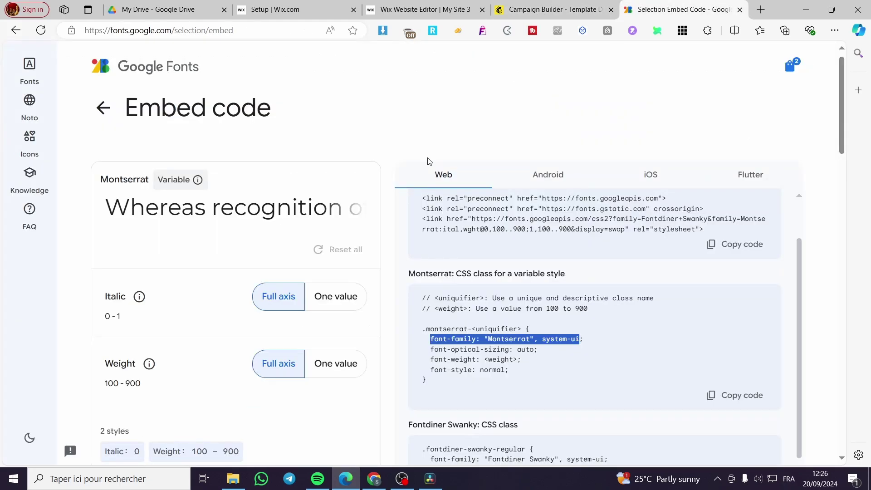
click(573, 5)
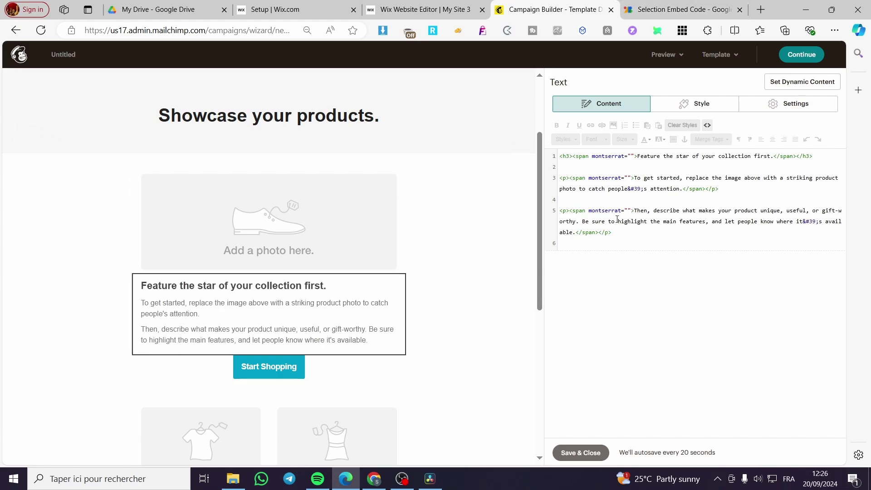
click(687, 10)
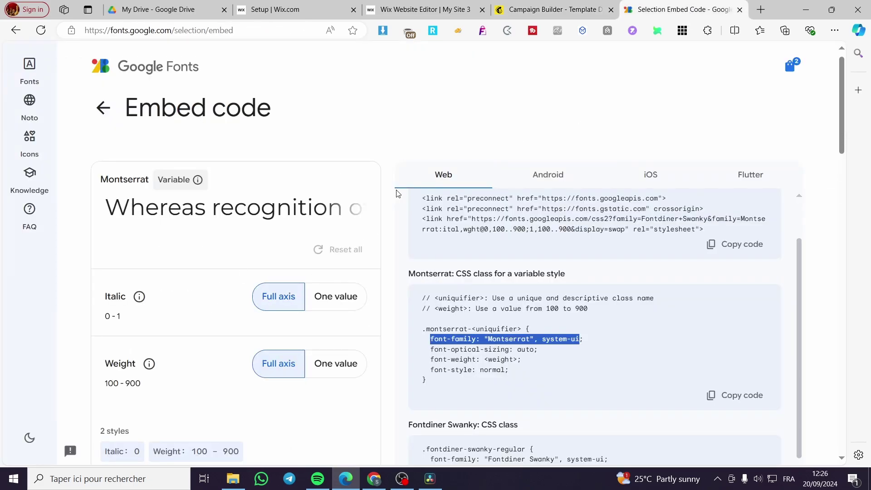